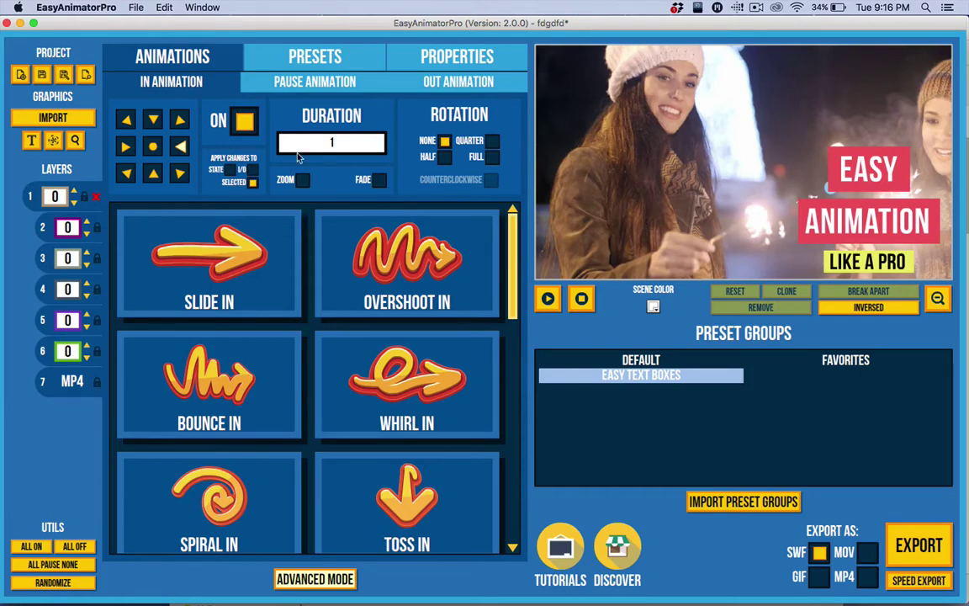
left_click(32, 143)
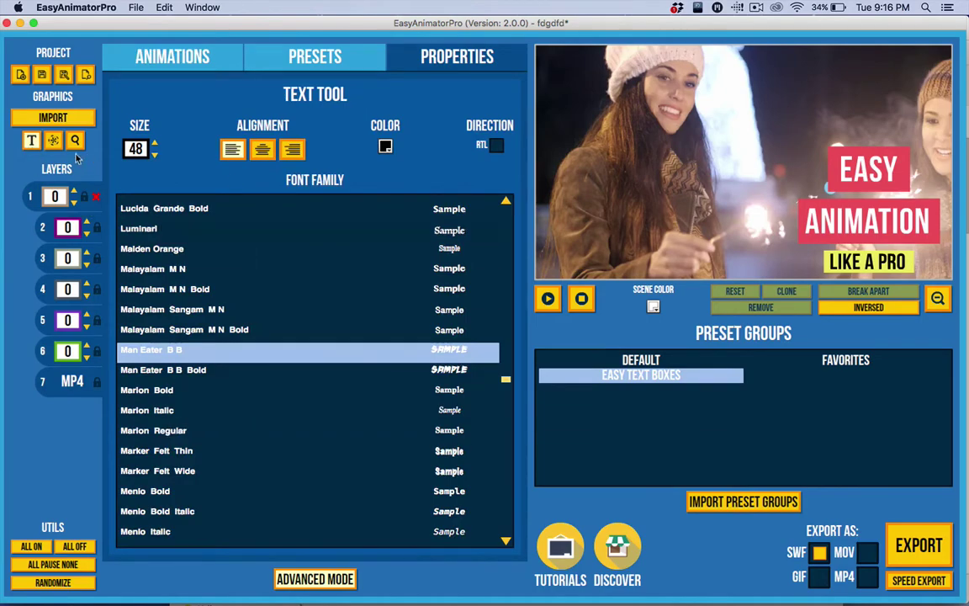
left_click_drag(507, 385, 501, 467)
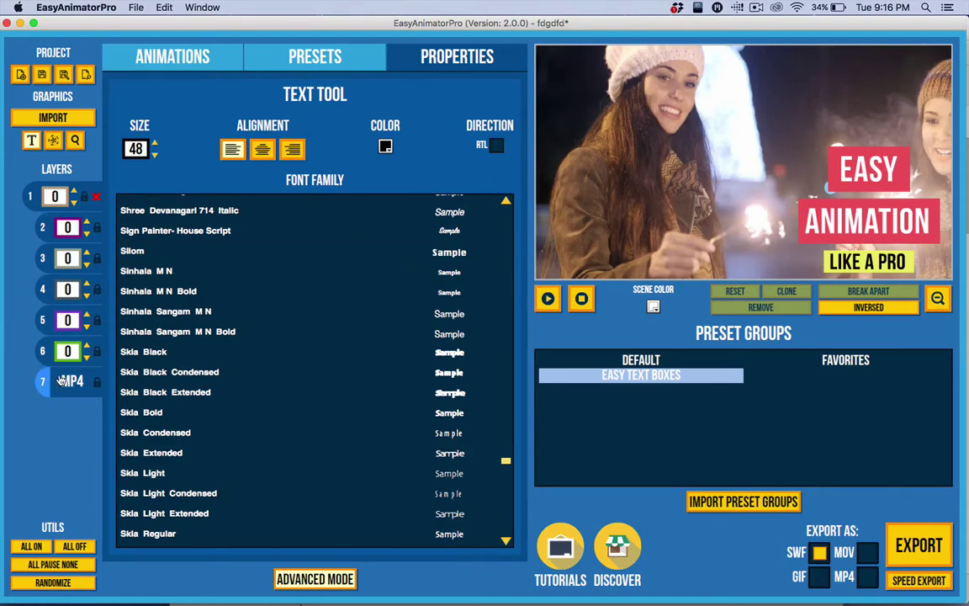
left_click(867, 578)
left_click(868, 579)
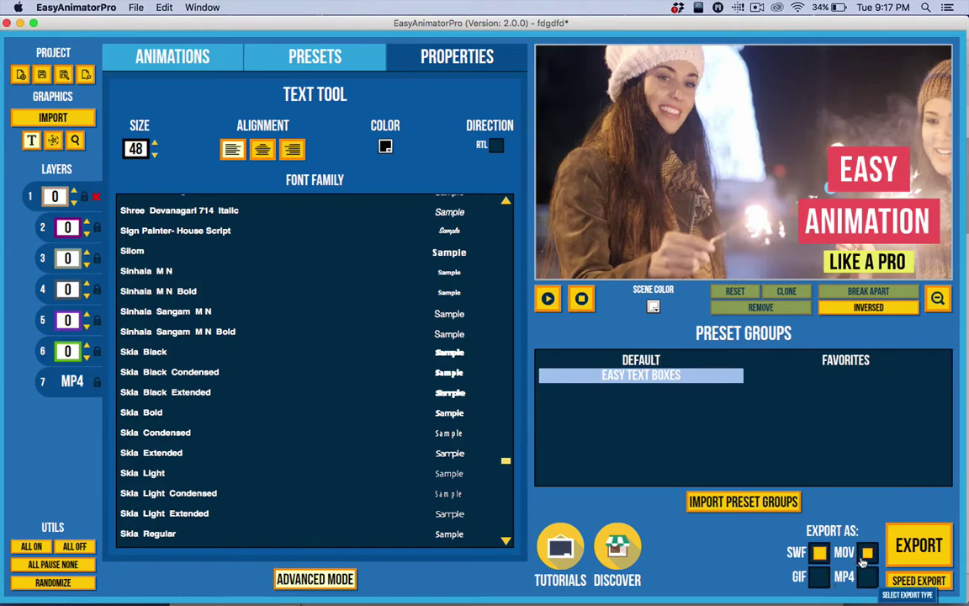
left_click(867, 577)
left_click(868, 578)
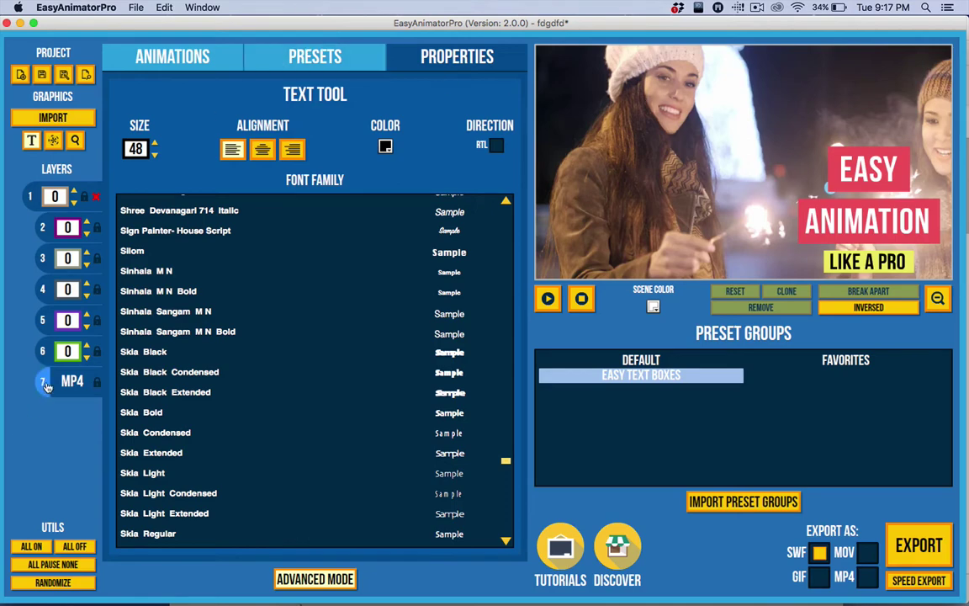
- Select the MP4 and LIKE A PRO layers, then add and discard an empty text box
left_click(650, 114)
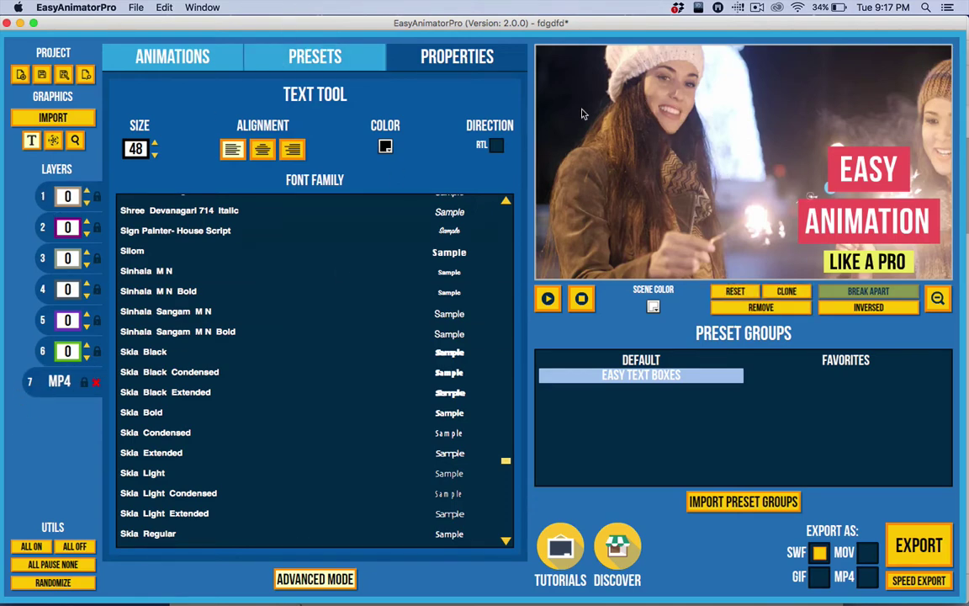
left_click(454, 228)
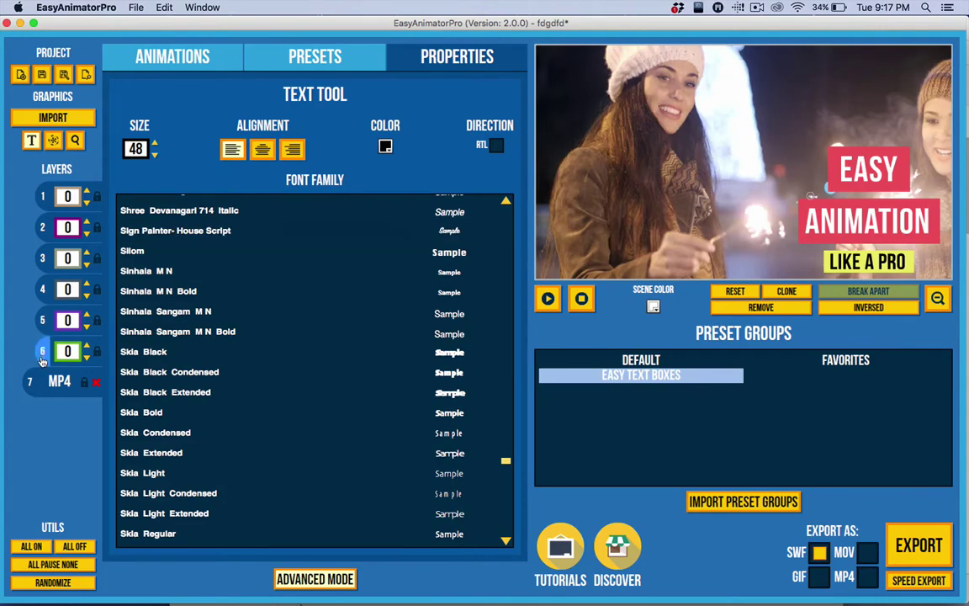
left_click(632, 147)
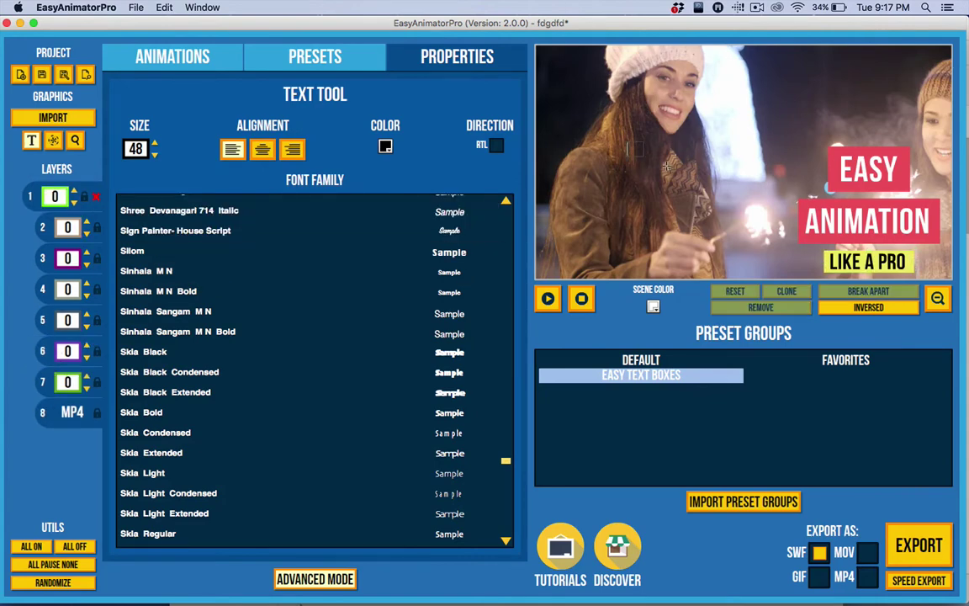
left_click(31, 139)
- Select the MP4 video layer, nudge it, and drag its corner to fill the whole preview
left_click(59, 381)
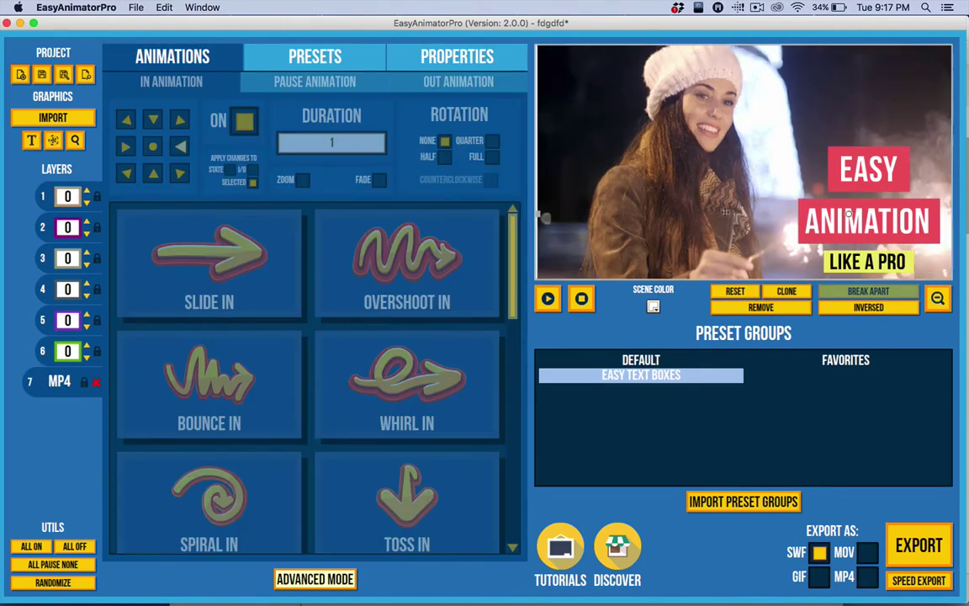
left_click_drag(680, 170, 686, 181)
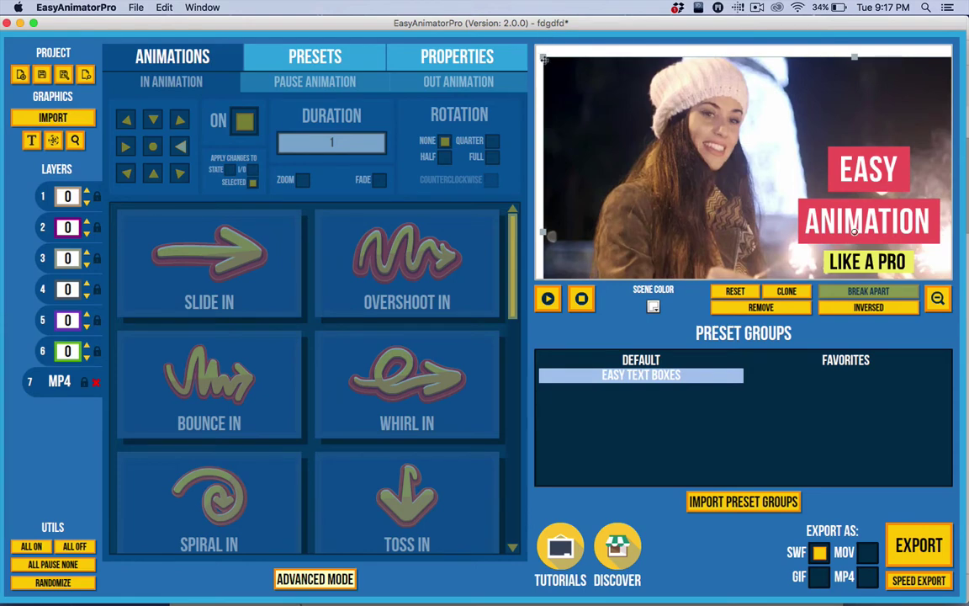
left_click_drag(543, 58, 508, 30)
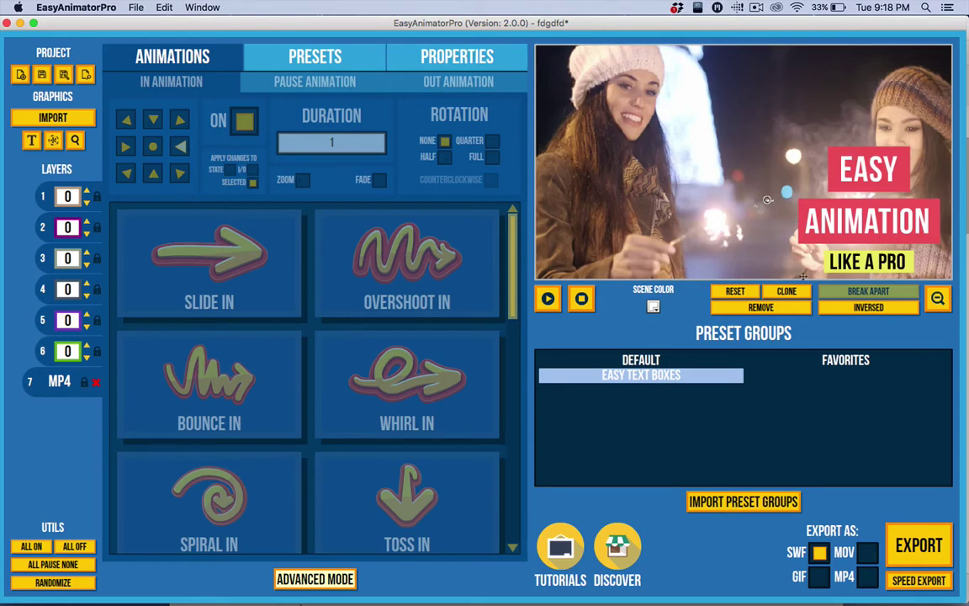
left_click(559, 300)
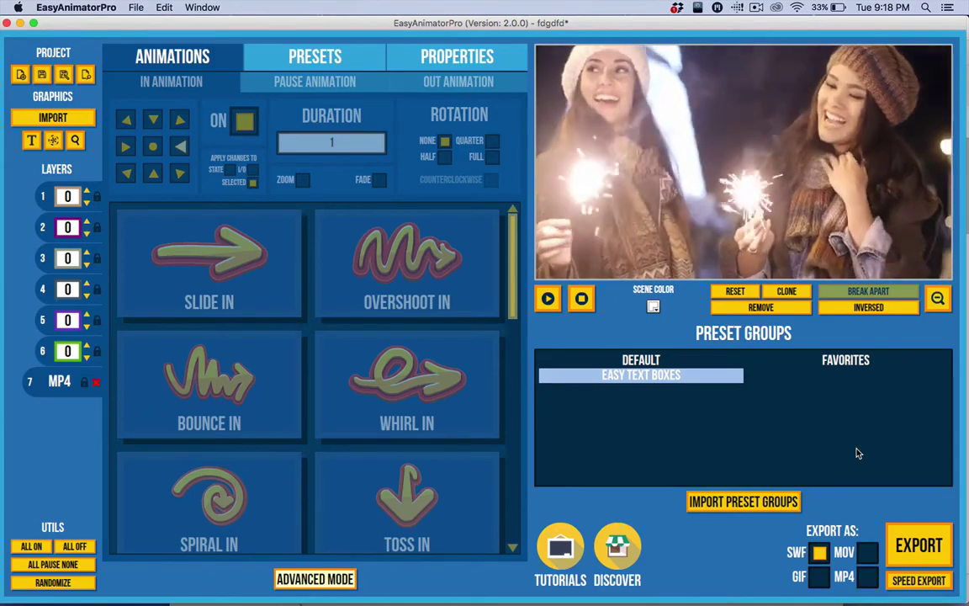
mouse_move(841, 602)
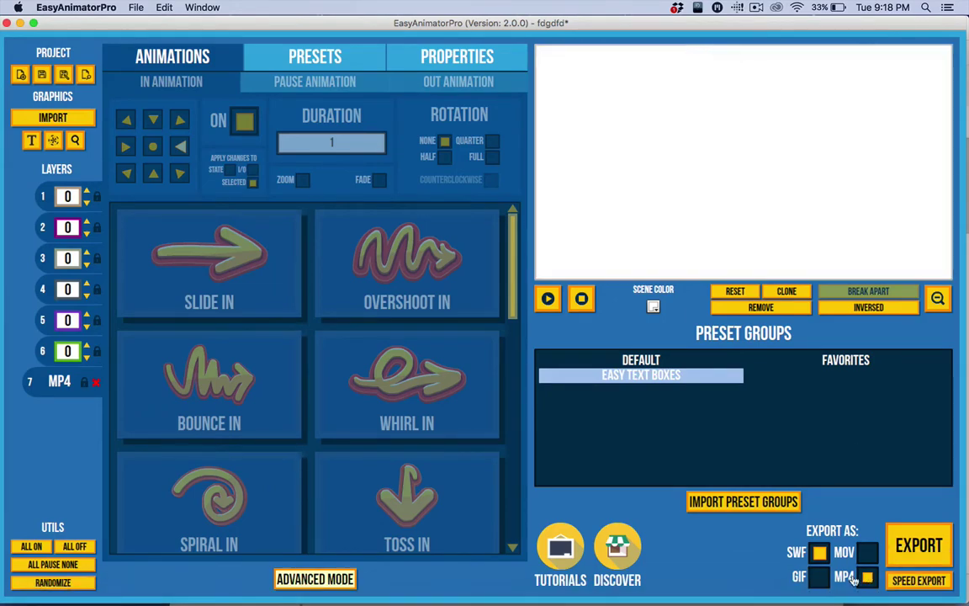
left_click(867, 578)
left_click(867, 579)
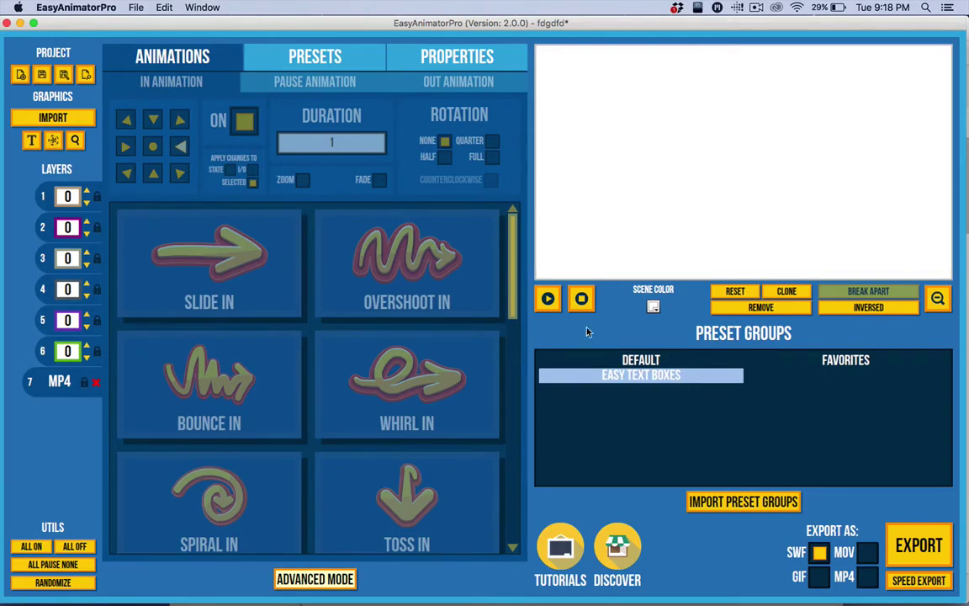
- Duplicate the EASY text box and move the copy to the upper middle of the preview
left_click(869, 171)
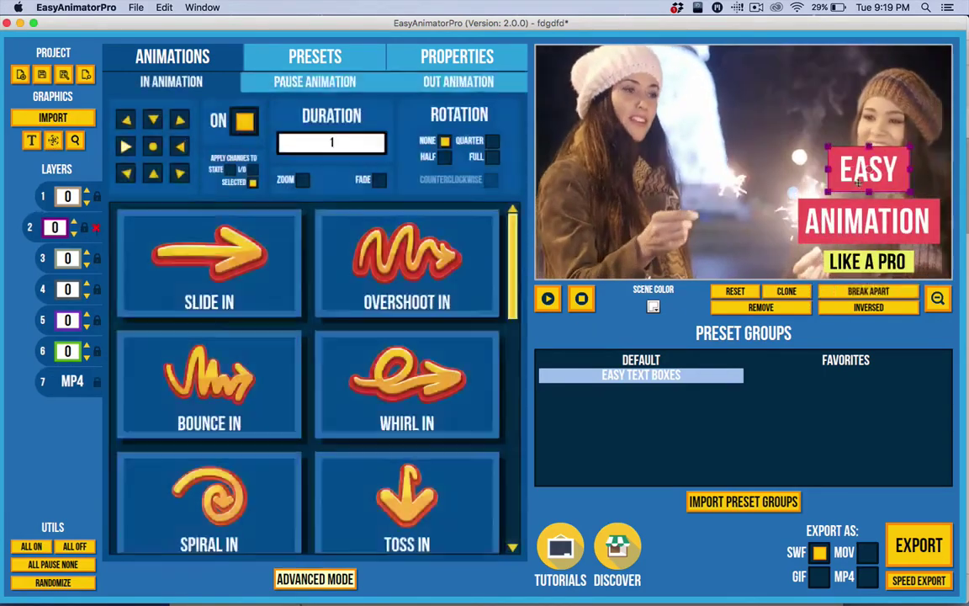
left_click(787, 291)
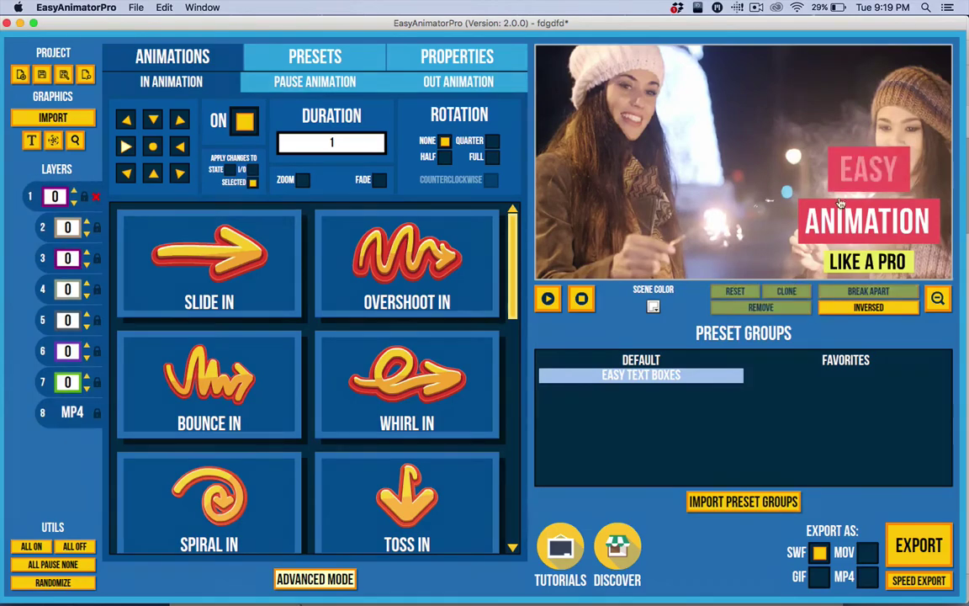
left_click_drag(787, 155, 709, 123)
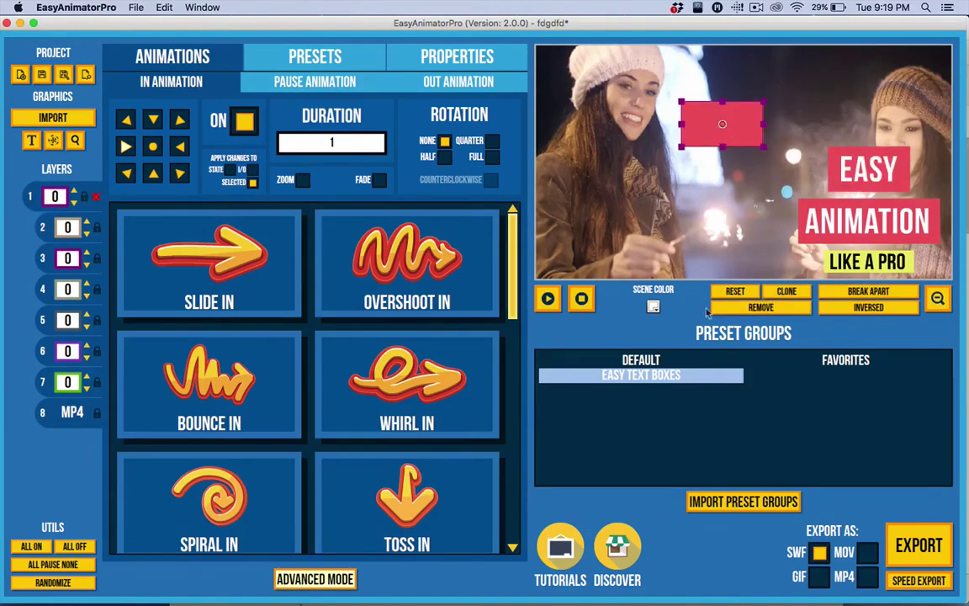
- Remove the red box graphic after confirming, then glance at the Presets and Animations tabs
left_click(782, 309)
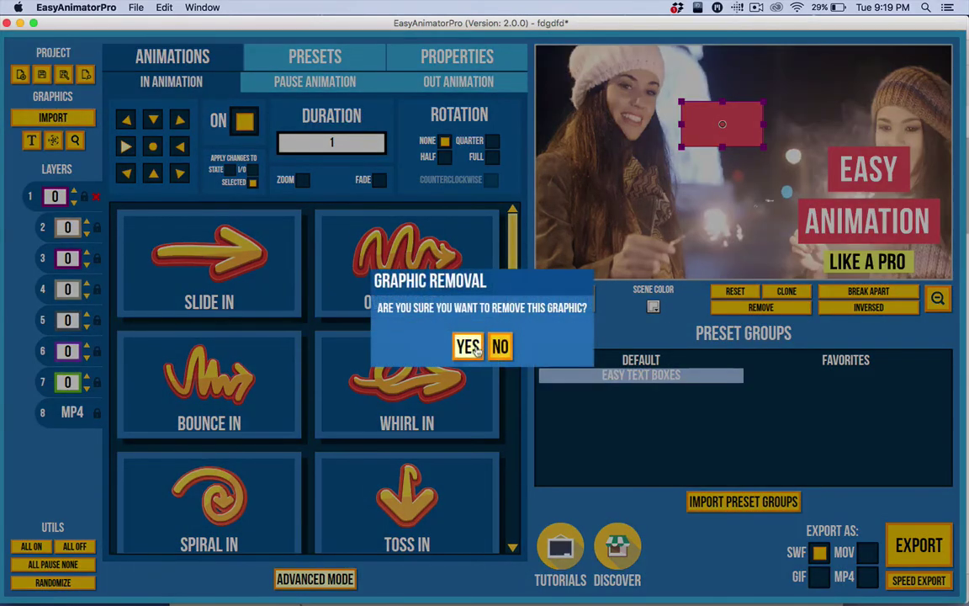
left_click(465, 344)
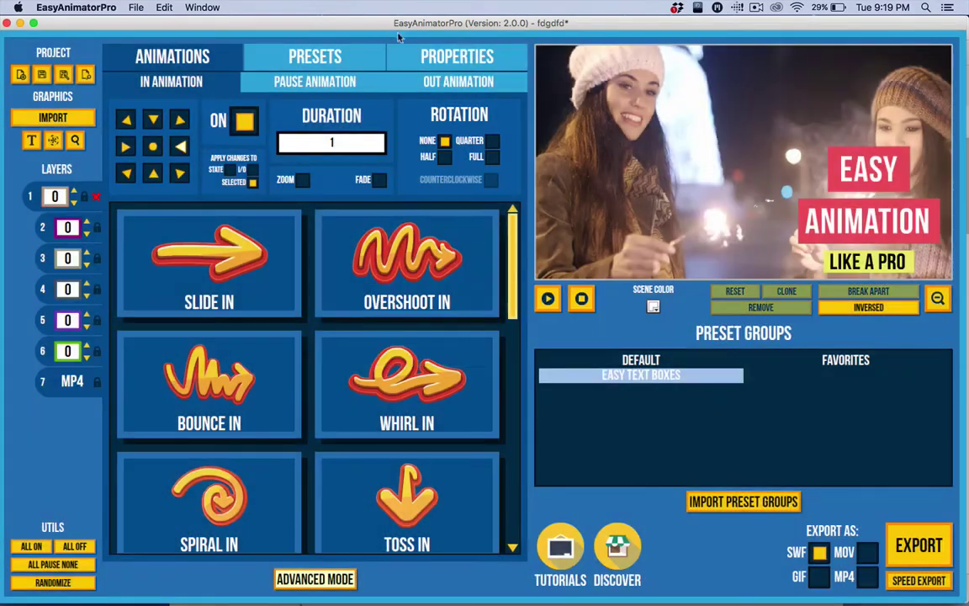
left_click(307, 57)
left_click(239, 60)
- Open the Animation FX library and scroll through the explosion effects
left_click(54, 143)
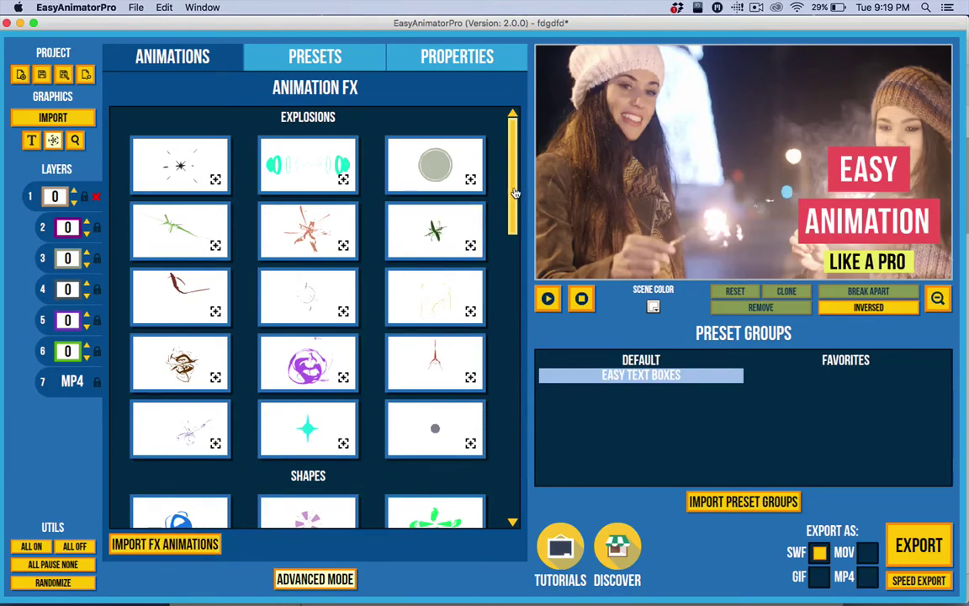
left_click_drag(515, 193, 517, 149)
scroll(518, 169, "down", 10)
scroll(513, 328, "up", 5)
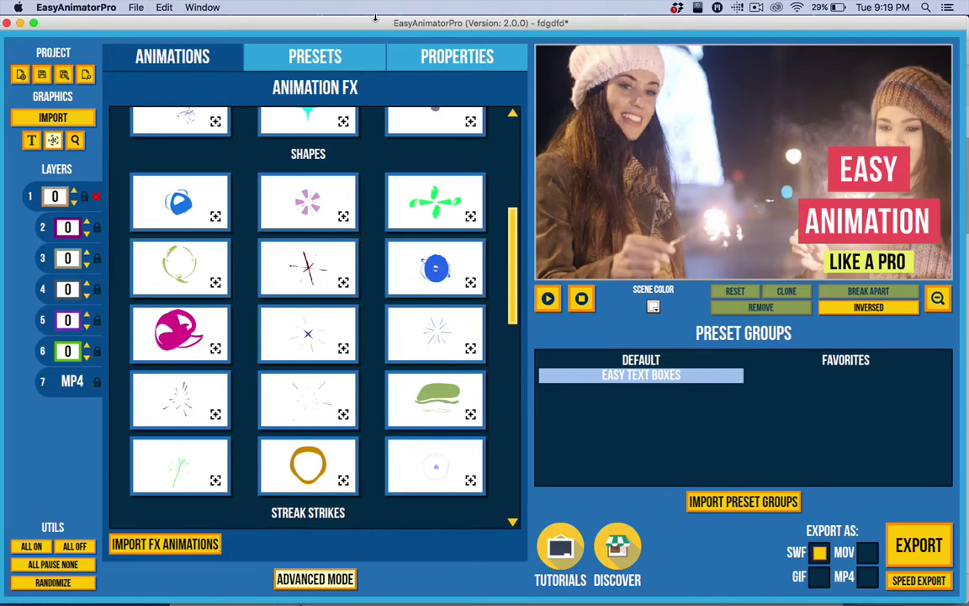
- Add a text box reading TEXT near the top centre of the video
left_click(31, 139)
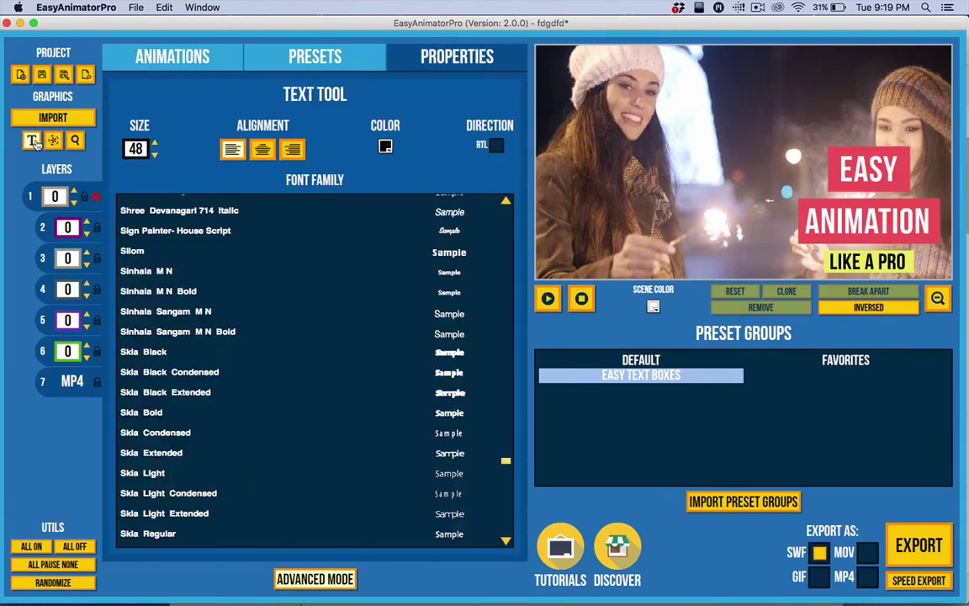
left_click(652, 92)
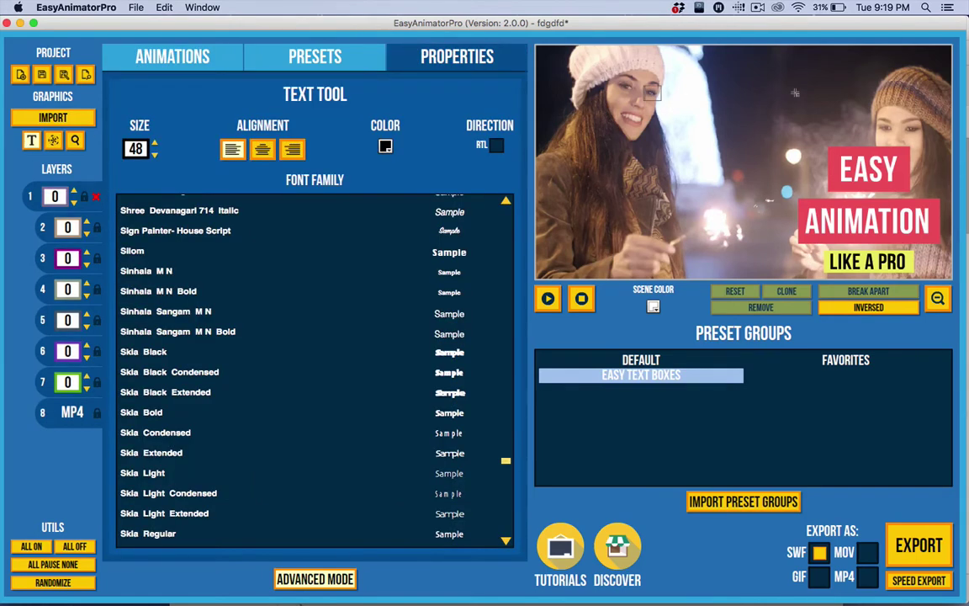
type("TEXT")
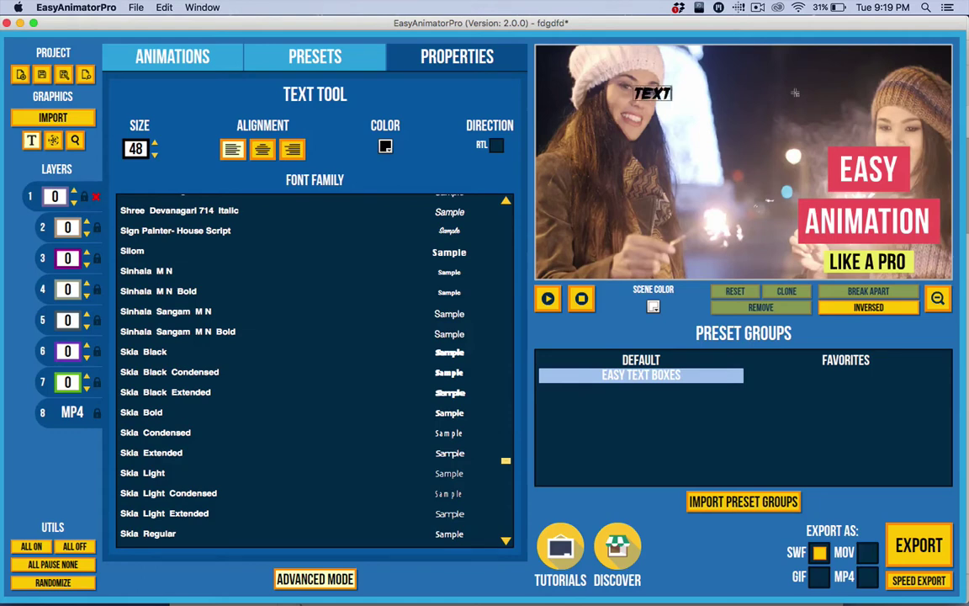
left_click(28, 136)
left_click(31, 137)
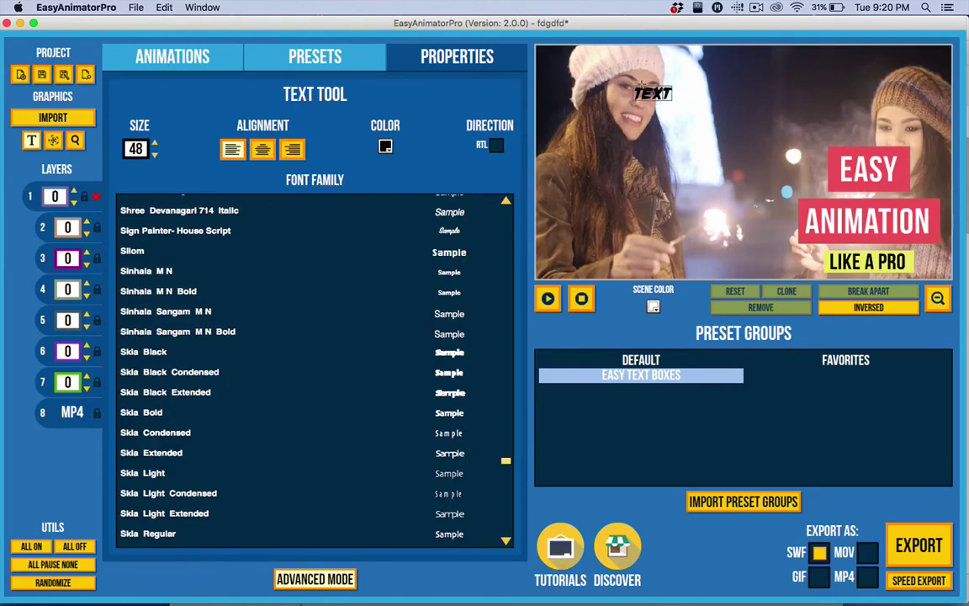
- Check the entrance animations and scene size settings, selecting then deselecting the TEXT object
left_click(32, 138)
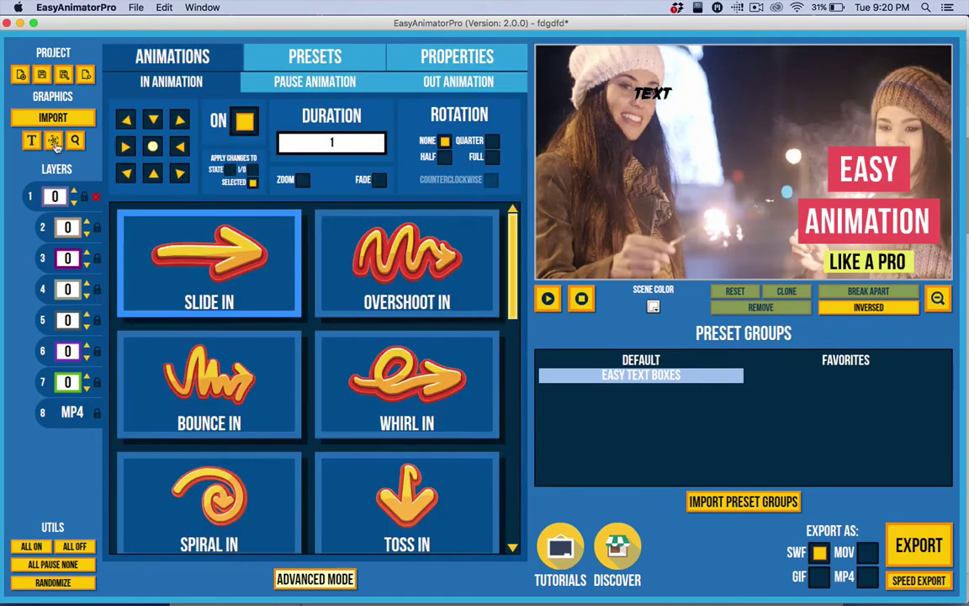
left_click(425, 54)
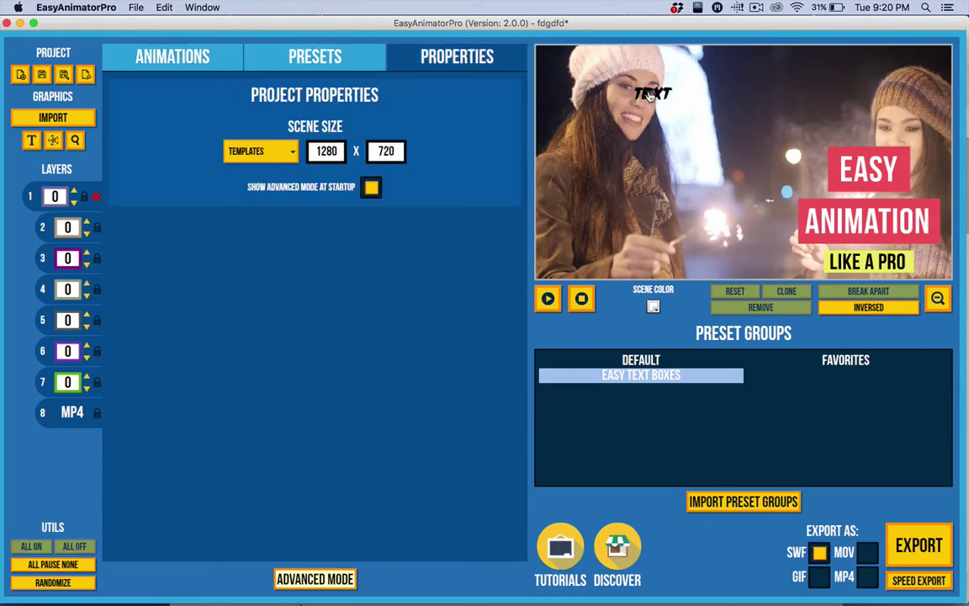
left_click(635, 97)
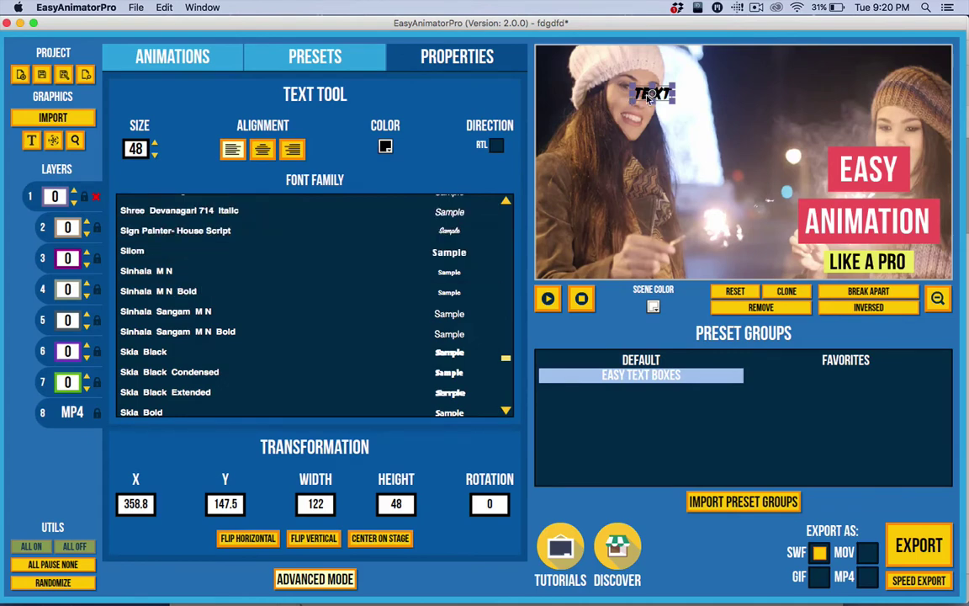
left_click(582, 86)
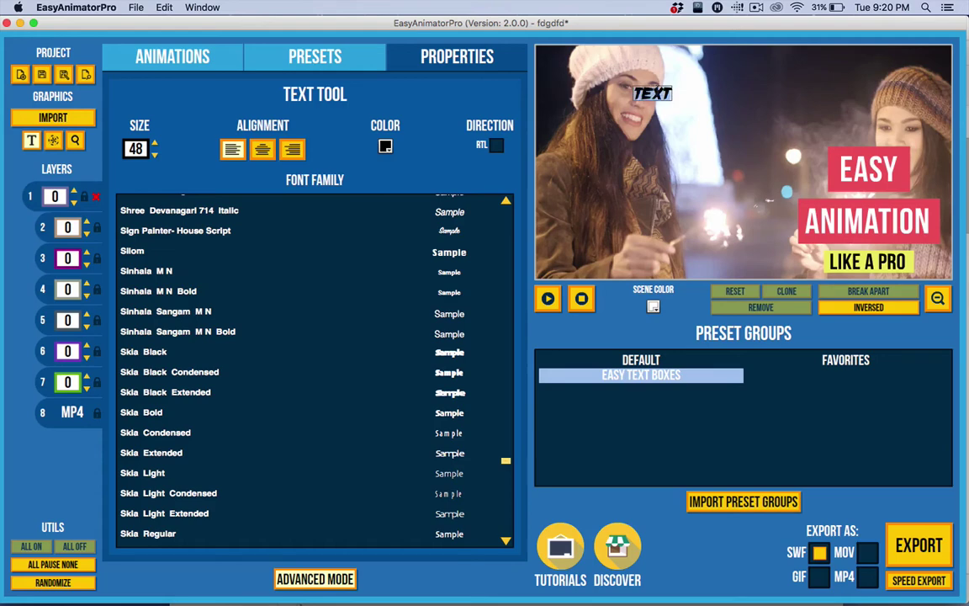
left_click(32, 140)
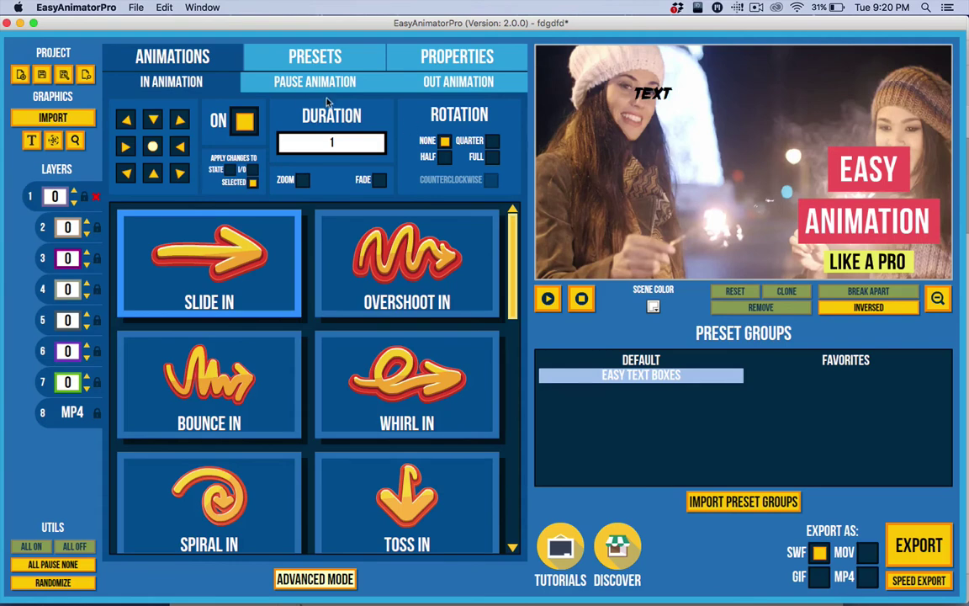
left_click(660, 95)
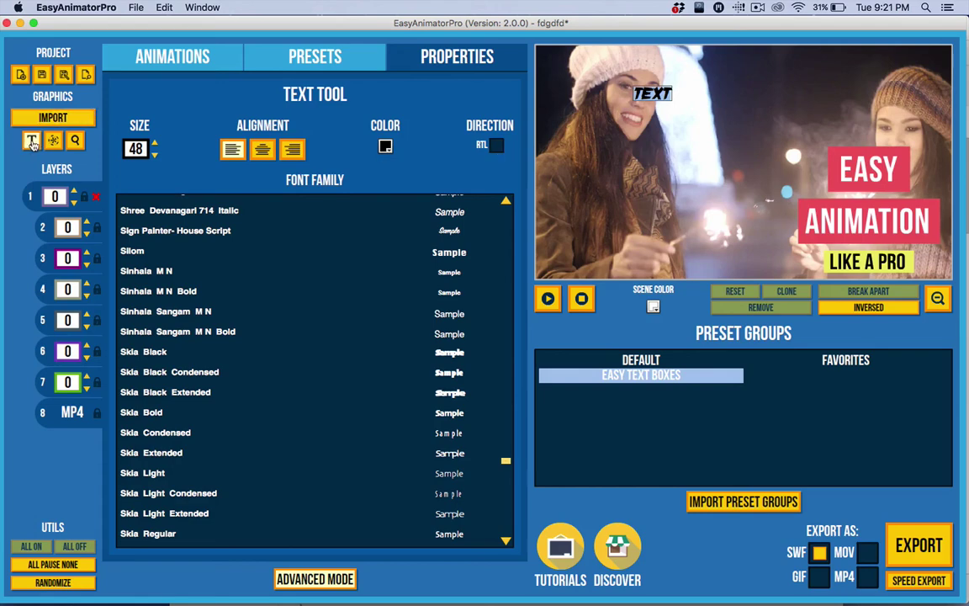
left_click(173, 56)
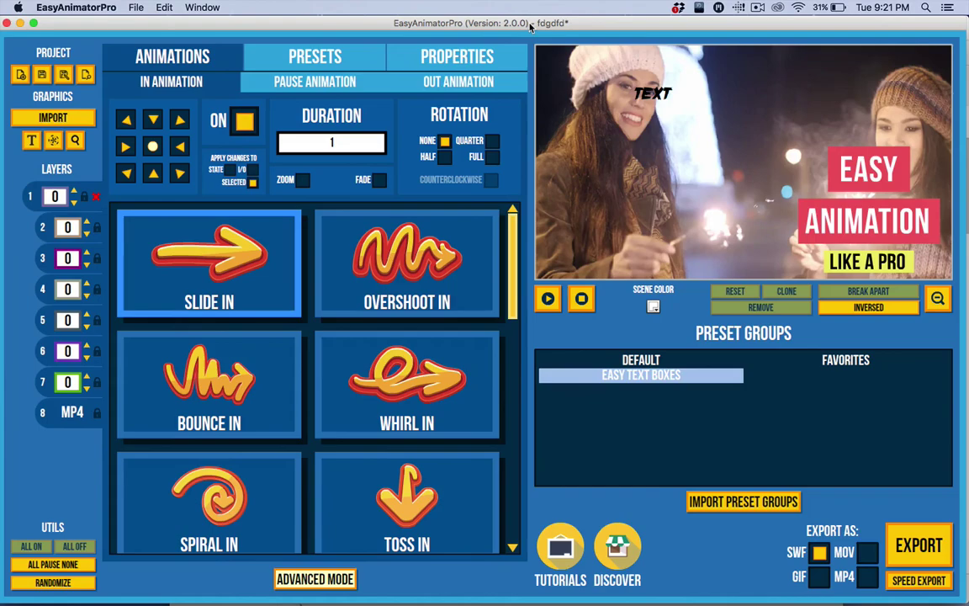